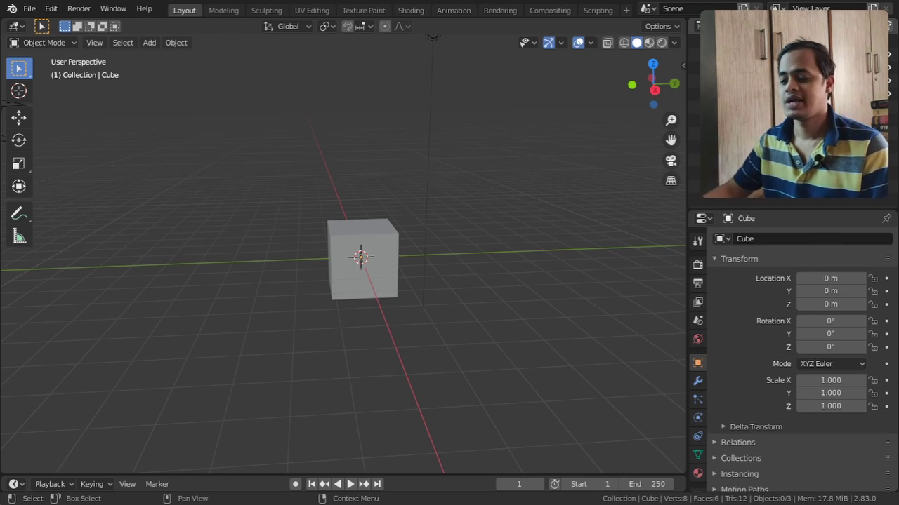
Select the default cube and put it into Edit Mode.
middle_click_drag(403, 327, 401, 297)
scroll(424, 322, "up", 2)
left_click(390, 241)
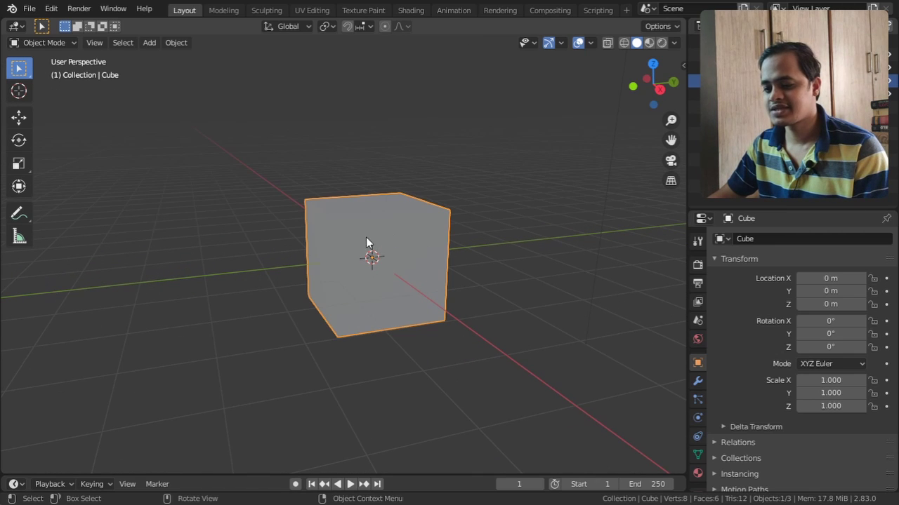
left_click(62, 42)
left_click(59, 67)
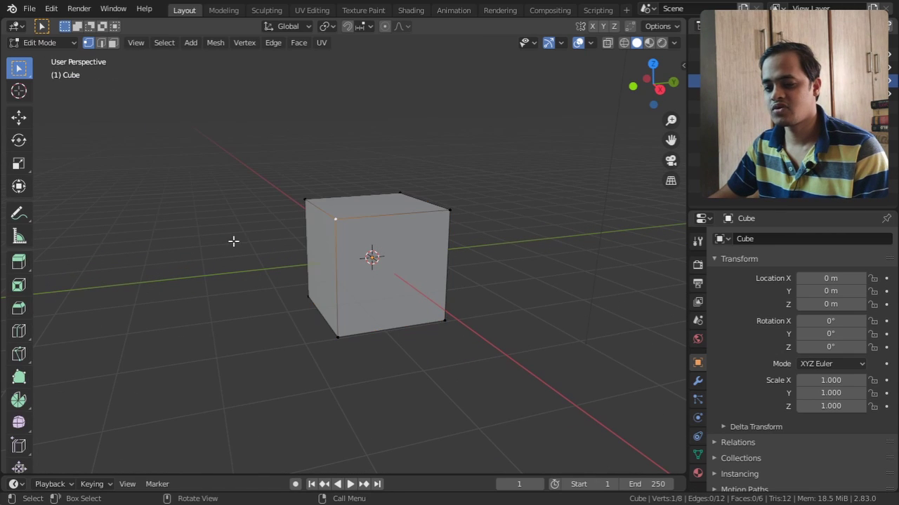
Extrude the cube's selected front upper corner vertex upward into a free edge.
middle_click_drag(319, 267, 344, 283)
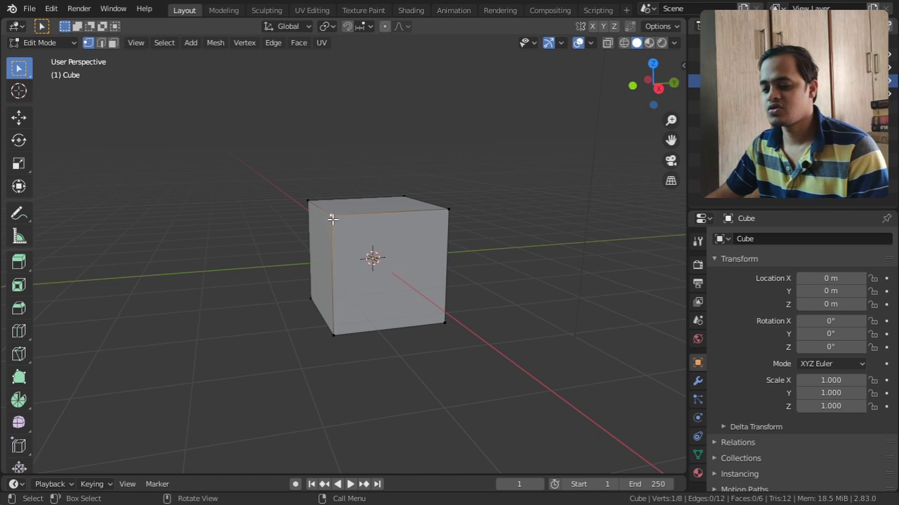
key("e")
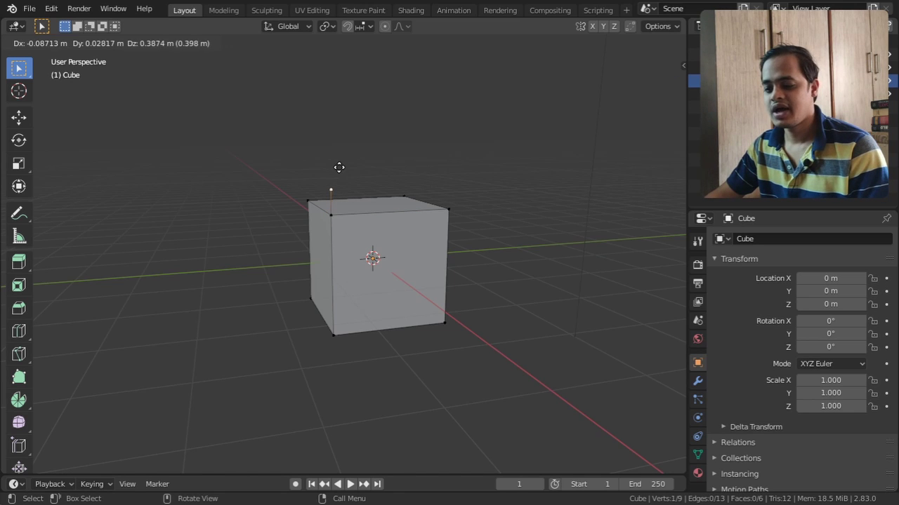
left_click(338, 125)
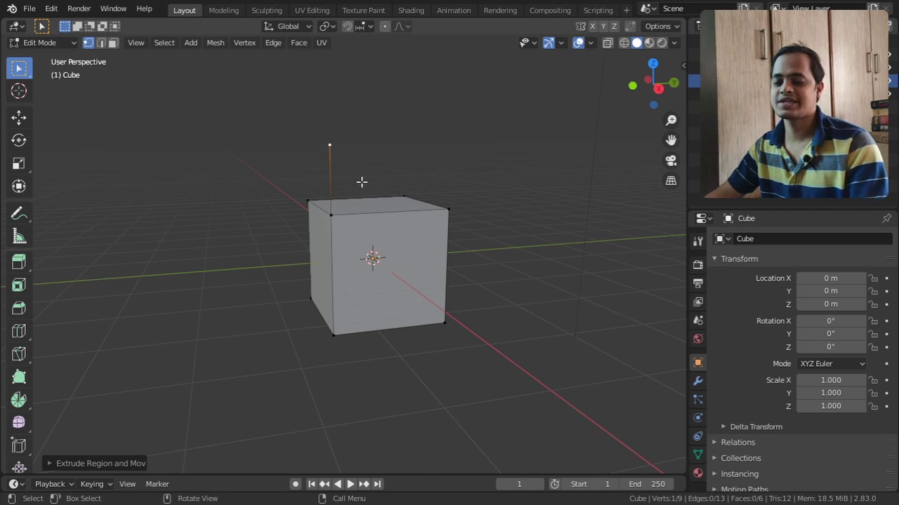
middle_click_drag(362, 182, 446, 247)
middle_click_drag(603, 141, 509, 175)
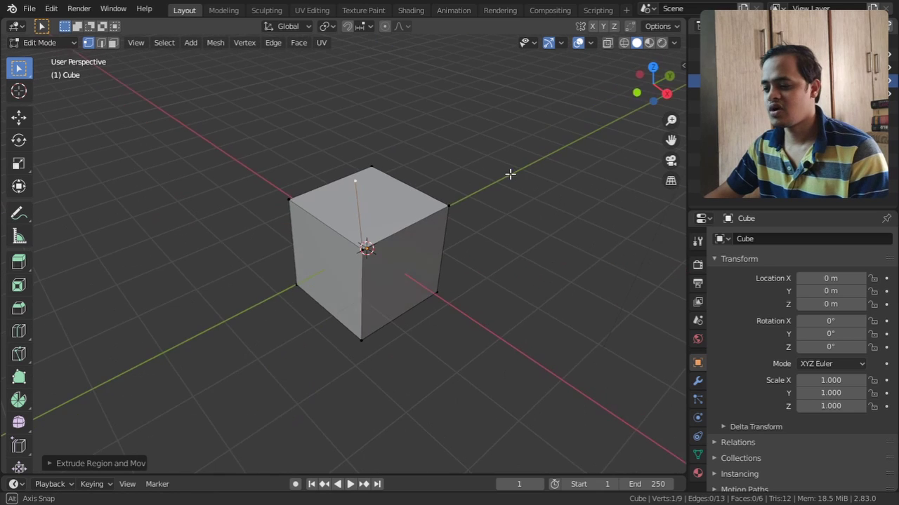
Switch to the right orthographic view and delete the extruded vertex.
left_click(657, 85)
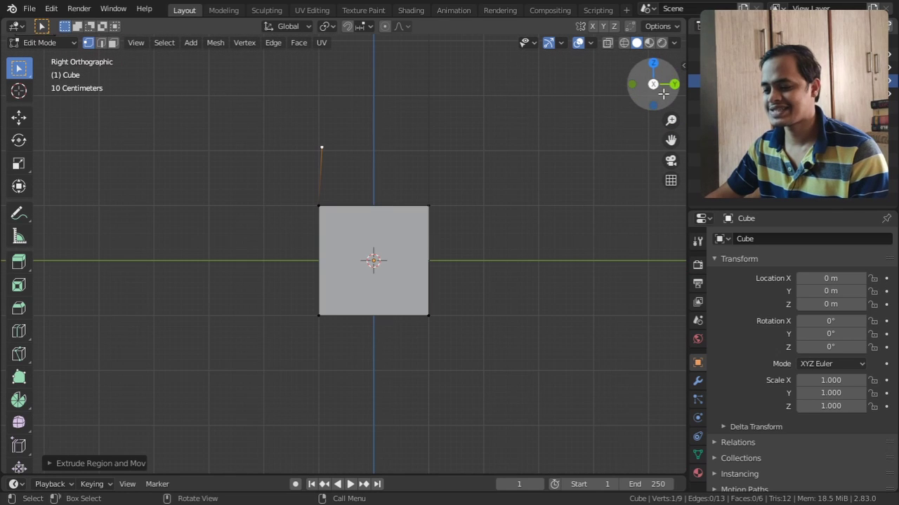
key("x")
left_click(334, 157)
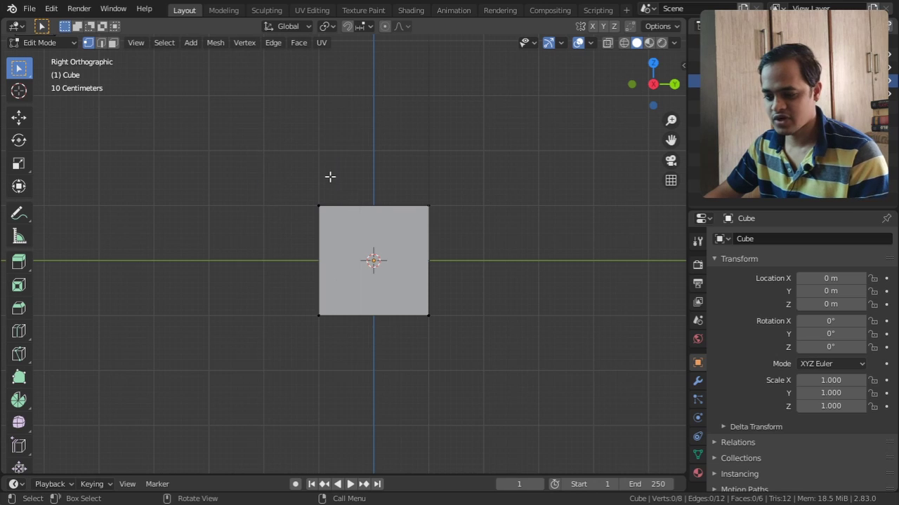
Extrude the cube's upper corner vertex on the negative Y side upward, well above the cube.
scroll(330, 177, "up", 3)
left_click(300, 168)
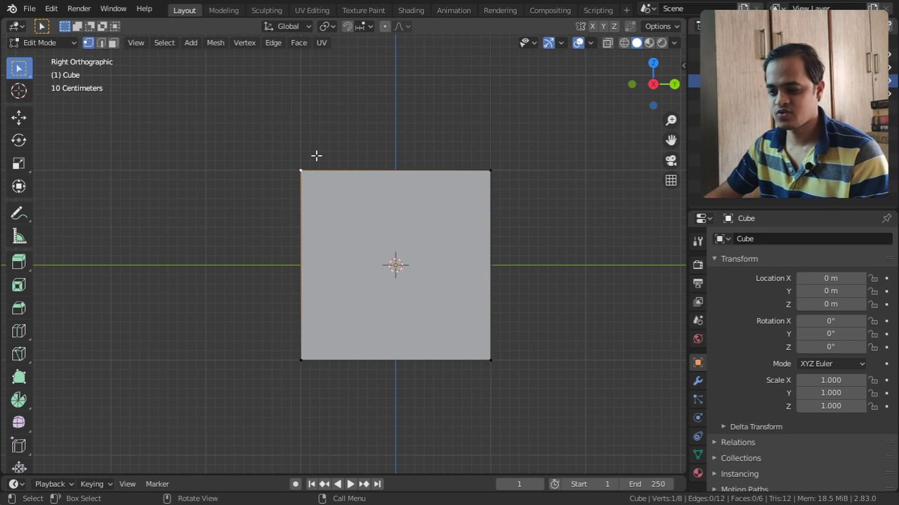
scroll(316, 155, "down", 3)
key("e")
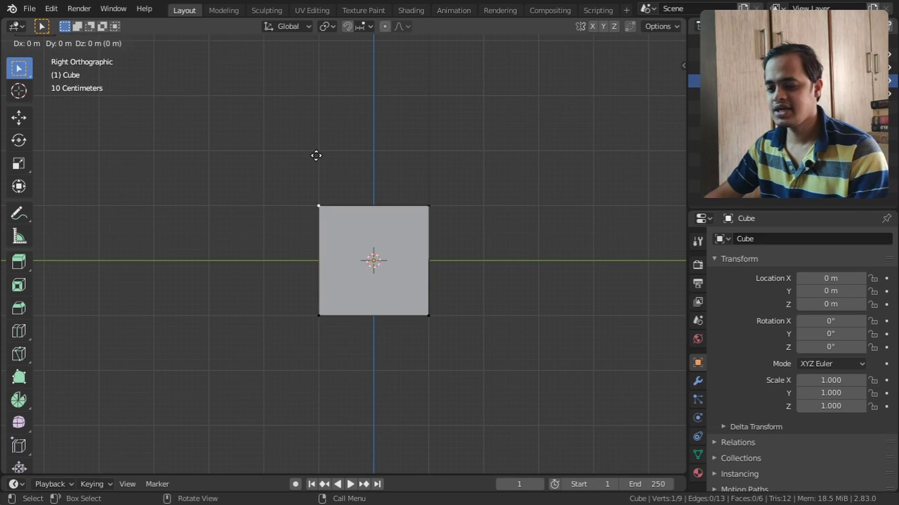
left_click(314, 92)
Delete all of the cube's own vertices, front and back, keeping only the extruded vertex above them.
left_click_drag(297, 200, 452, 337)
key("x")
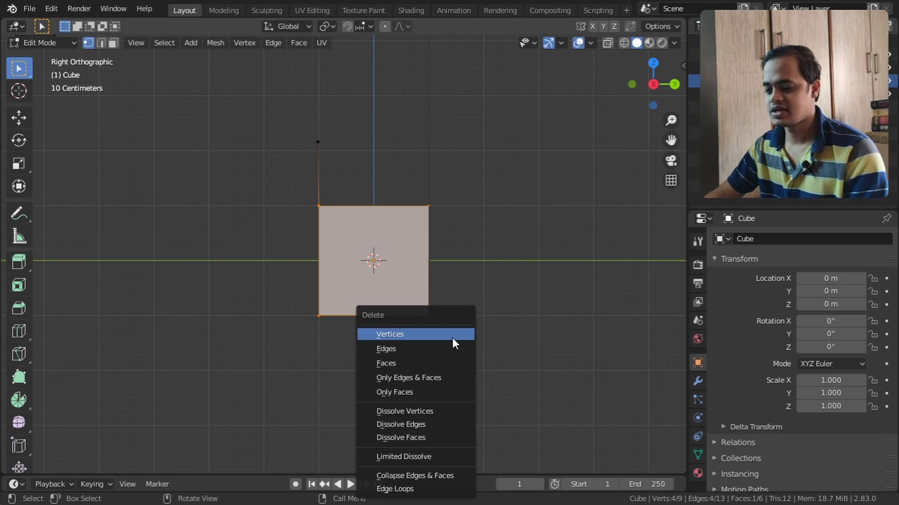
left_click(452, 337)
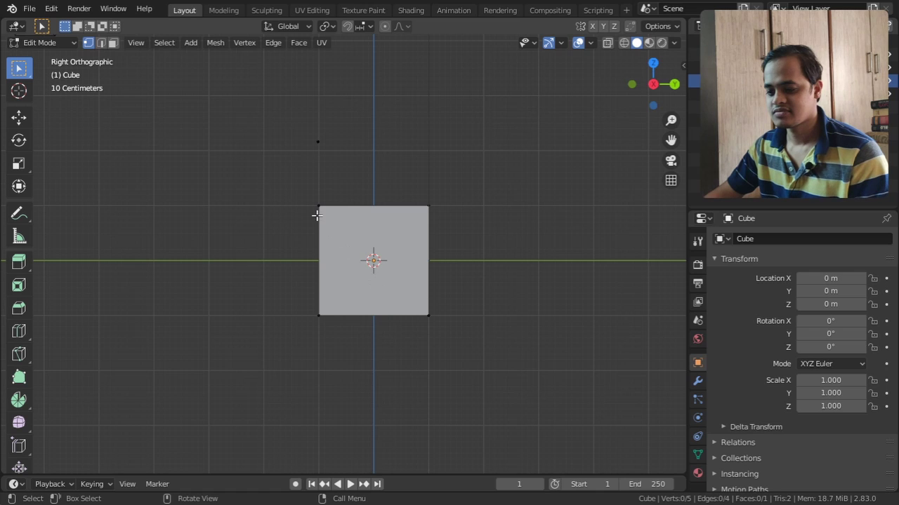
left_click_drag(283, 174, 470, 354)
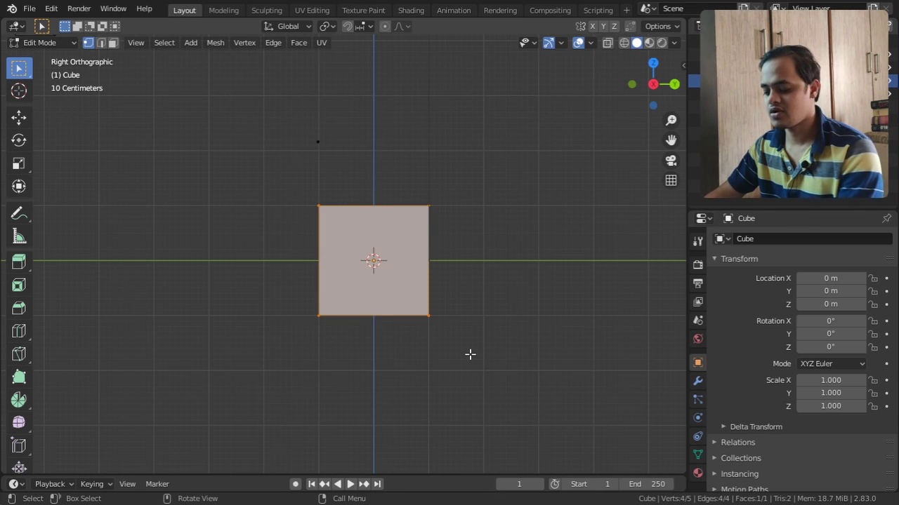
key("x")
left_click(468, 339)
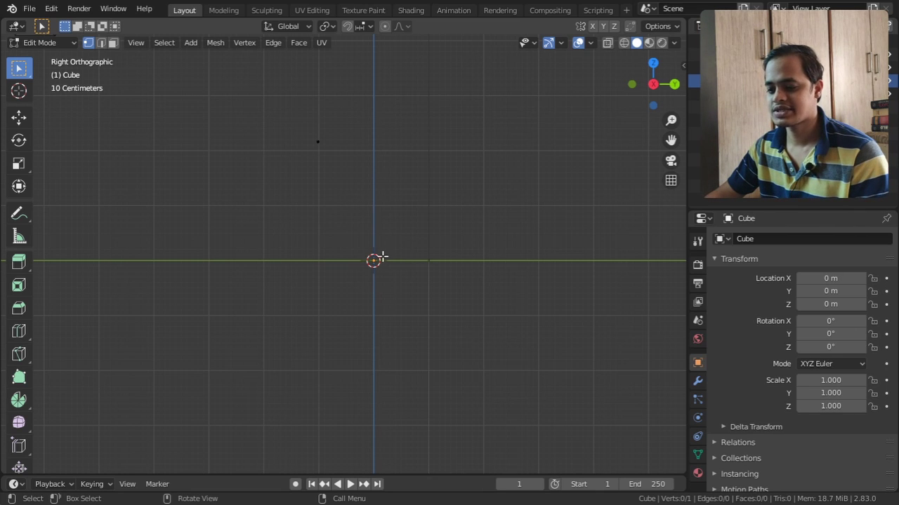
Move the remaining vertex onto the Z axis, about 2 m above the origin.
left_click_drag(293, 118, 344, 172)
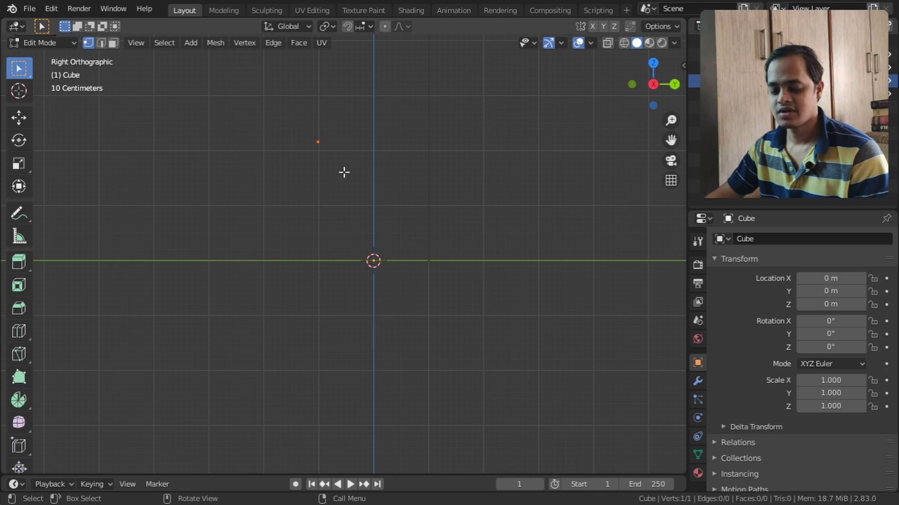
key("g")
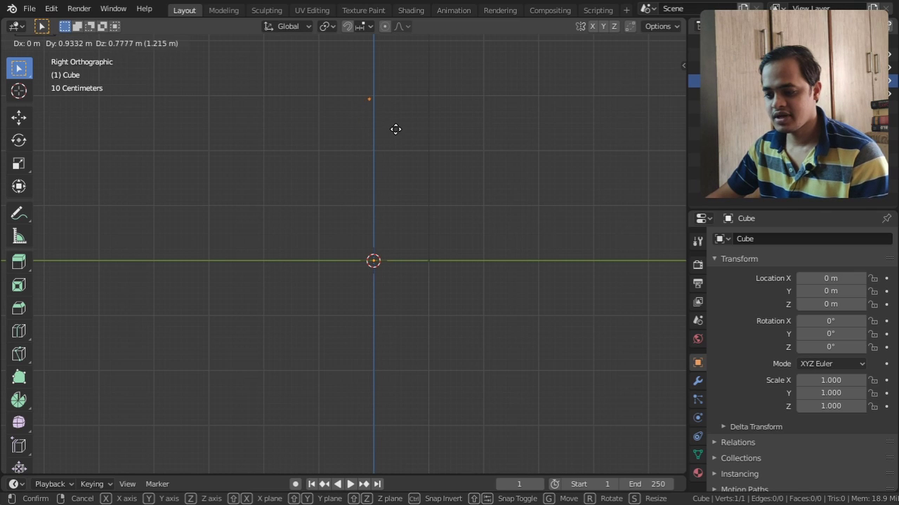
left_click(399, 181)
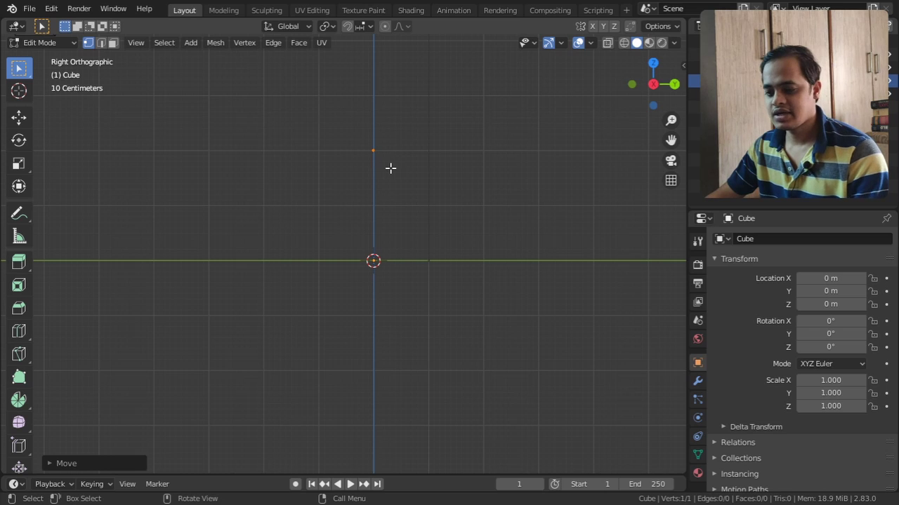
Extrude two connected segments from the vertex toward negative Y, the first about 0.53 m long, to start the bowl's inner profile.
key("e")
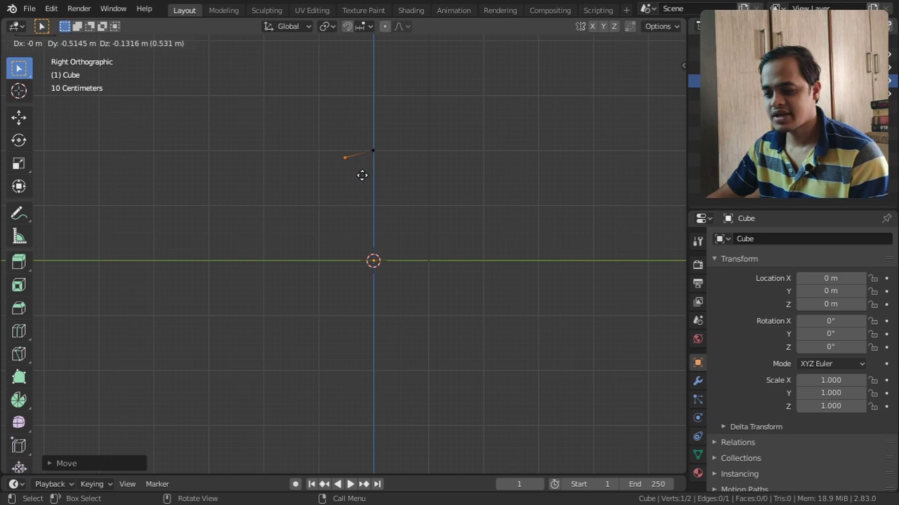
left_click(362, 175)
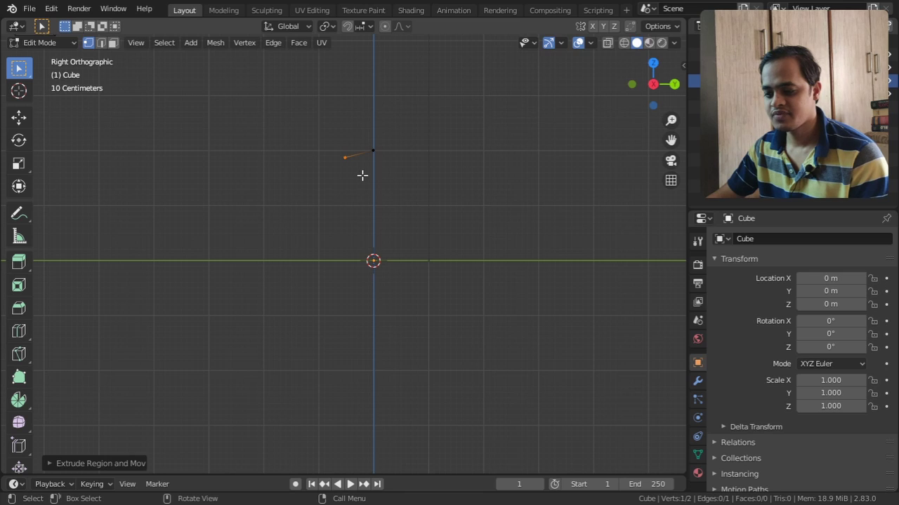
key("e")
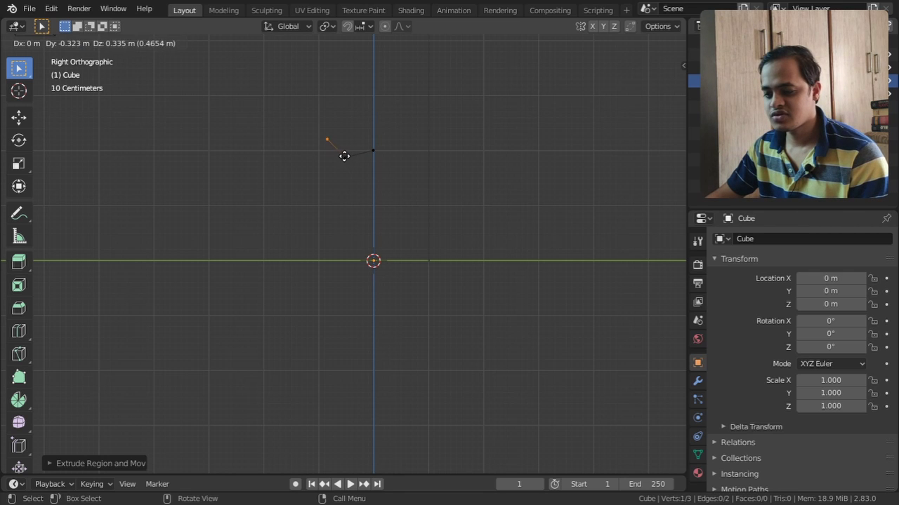
left_click(339, 150)
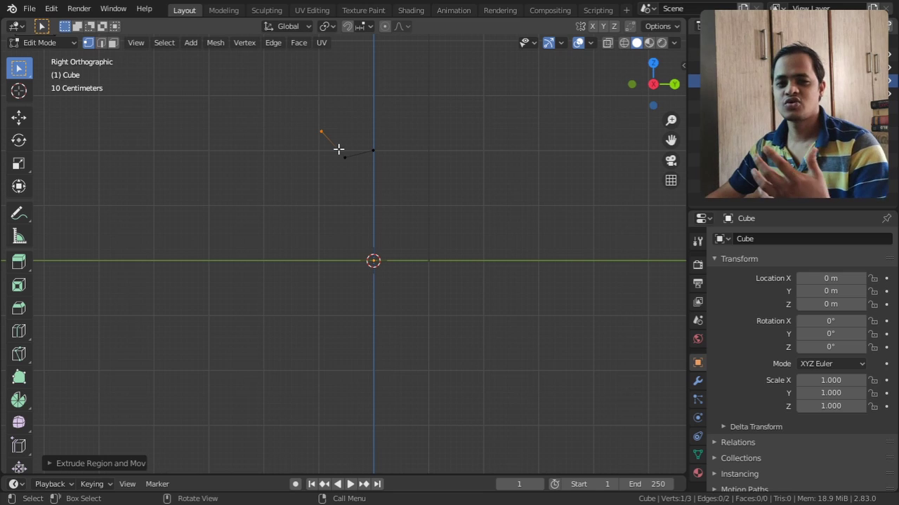
Extrude a chain of vertices up the bowl's inner wall, around the rim and down the outer wall.
right_click(332, 94, "ctrl")
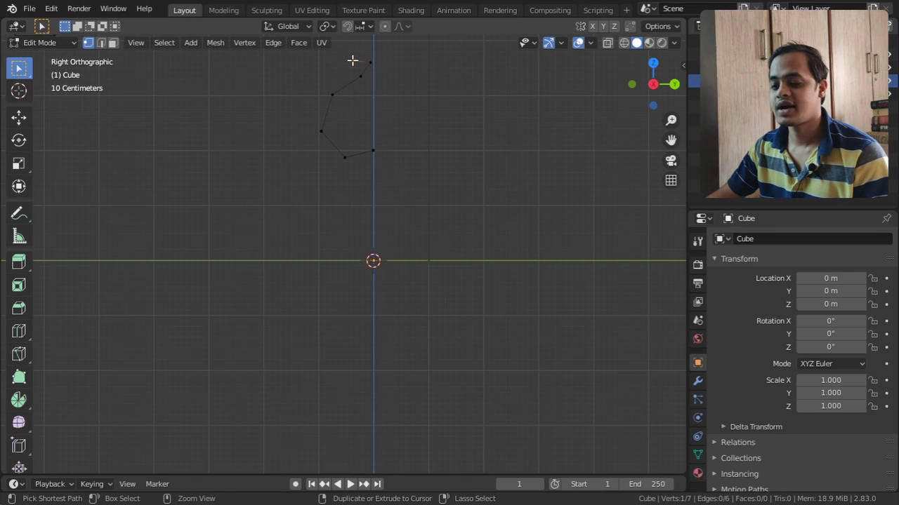
right_click(324, 91, "ctrl")
right_click(315, 118, "ctrl")
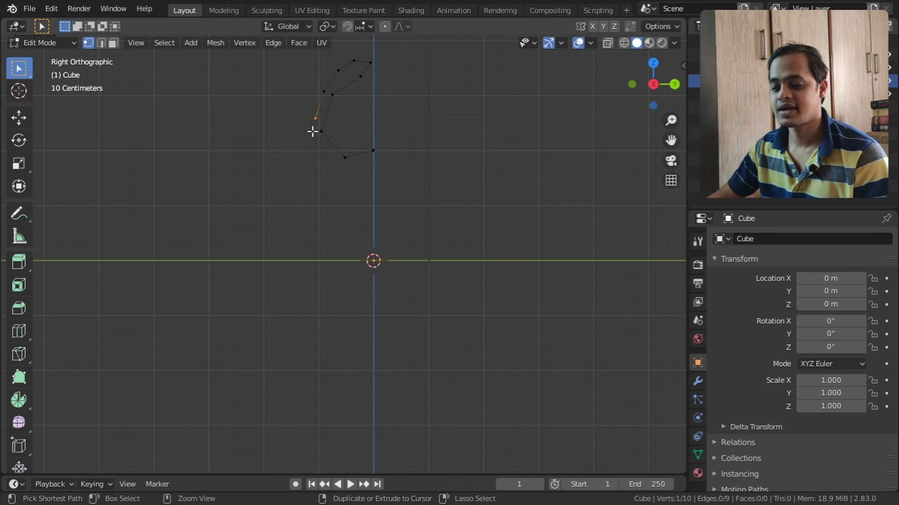
right_click(311, 144, "ctrl")
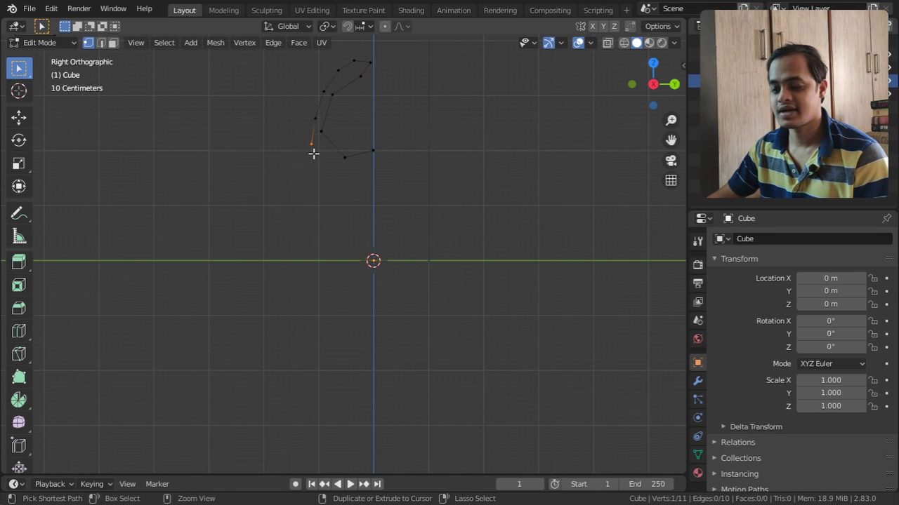
Continue the vertex chain along the bowl's underside, down the stem, out around the foot and back to the origin.
right_click(360, 182, "ctrl")
right_click(364, 189, "ctrl")
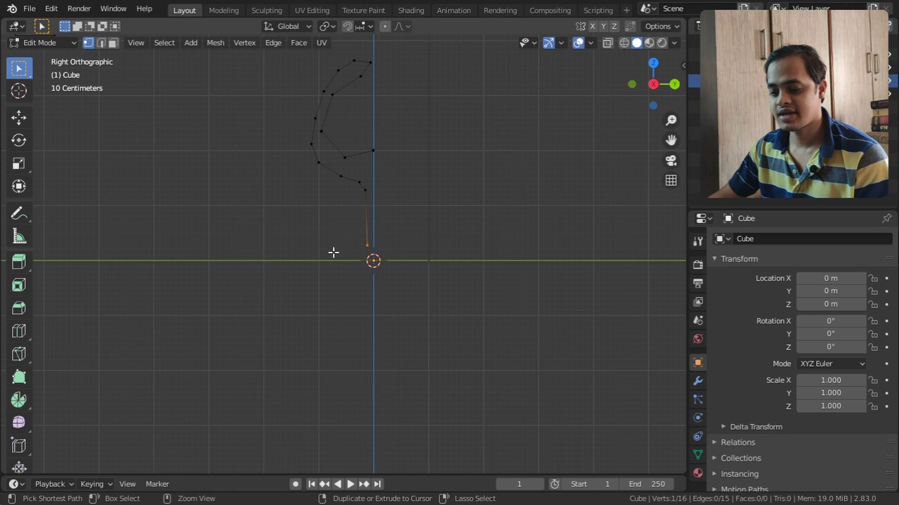
right_click(308, 257, "ctrl")
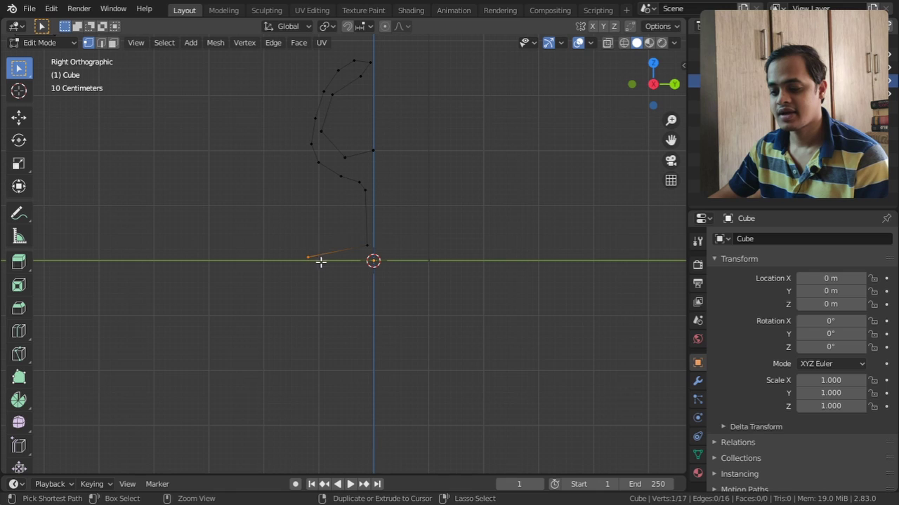
right_click(308, 259, "ctrl")
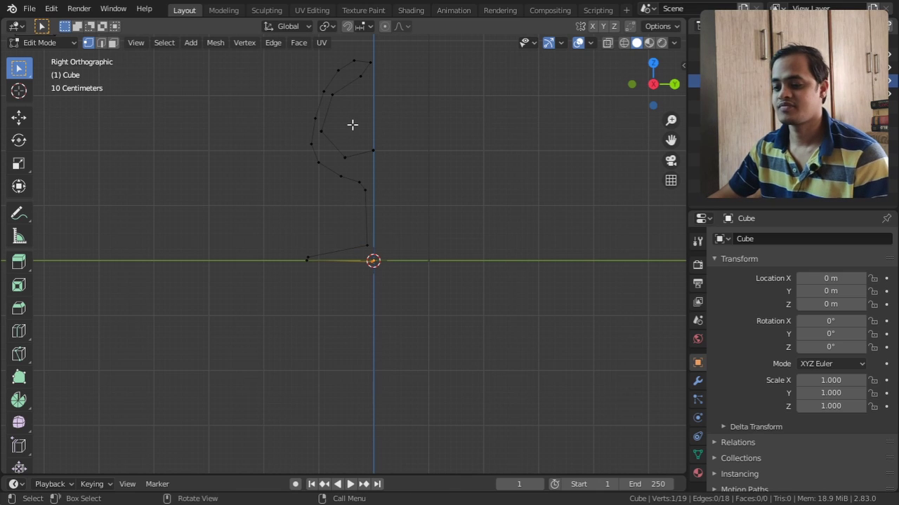
Move the four rim vertices outward, away from the Z axis, to widen the bowl's opening.
middle_click_drag(382, 119, 363, 128, "shift")
left_click_drag(305, 78, 380, 114)
key("g")
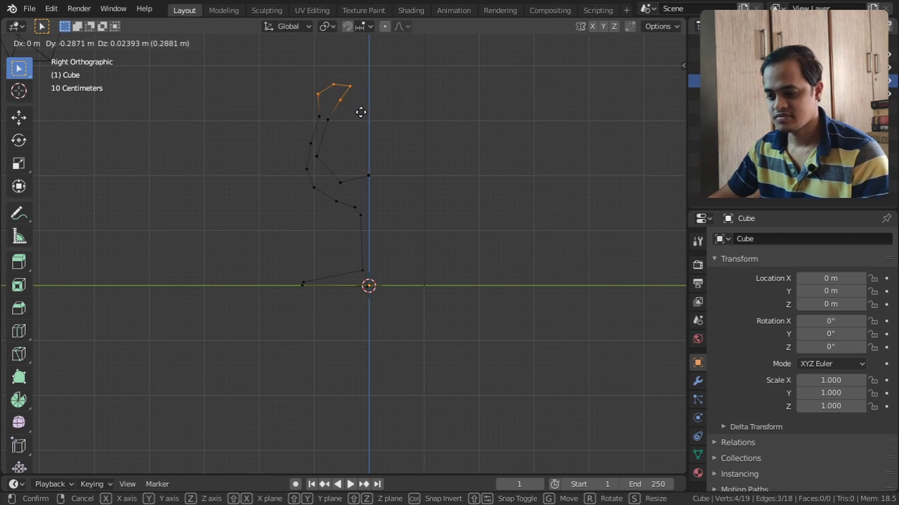
left_click(344, 114)
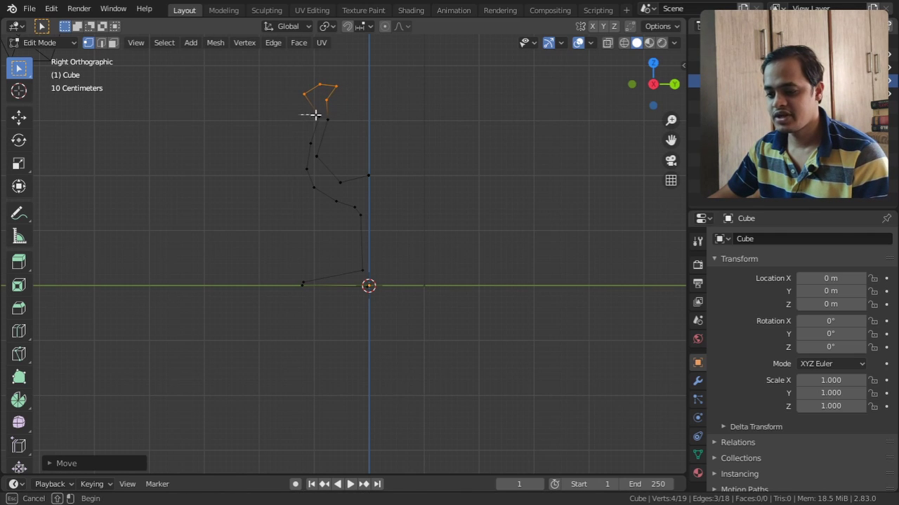
Move the two pairs of wall vertices below the rim outward, away from the Z axis, to smooth the bowl's curve.
left_click_drag(298, 111, 351, 134)
key("g")
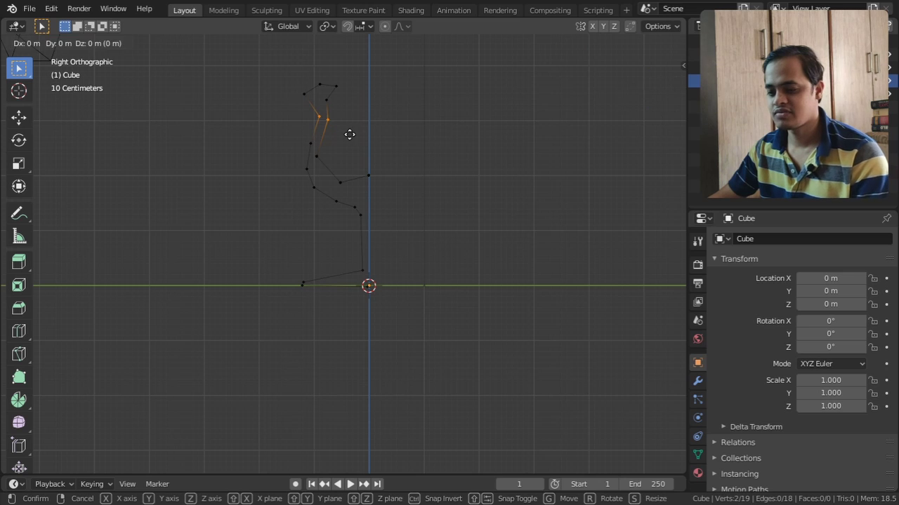
left_click(337, 133)
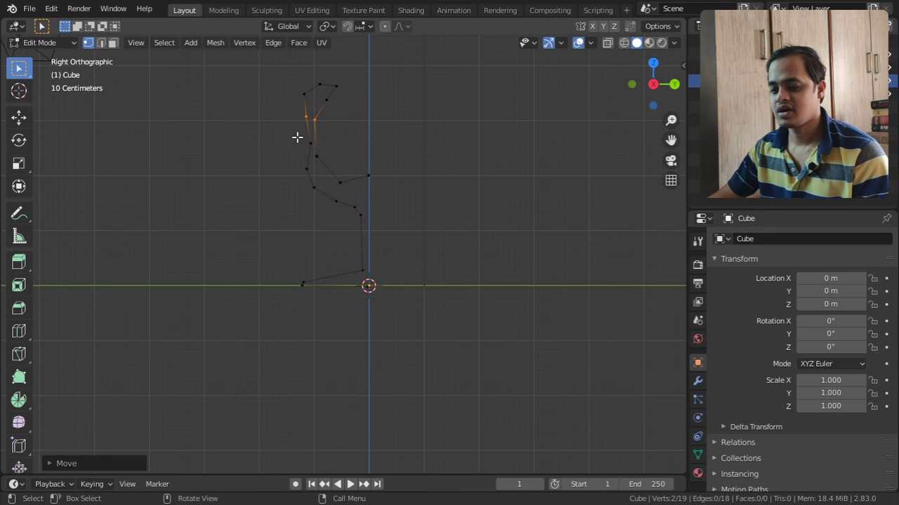
left_click_drag(297, 136, 326, 163)
key("g")
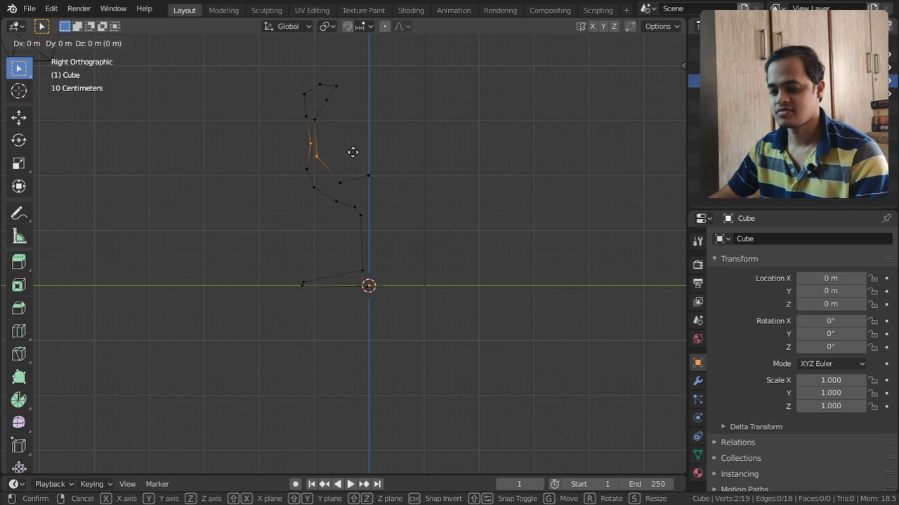
left_click(345, 151)
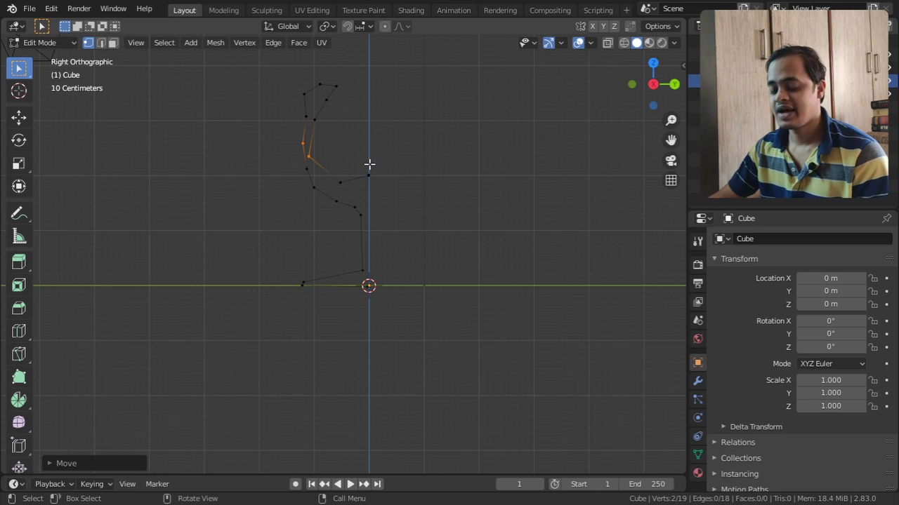
Return to Object Mode and view the goblet profile in perspective.
key("Tab")
middle_click_drag(369, 169, 389, 260)
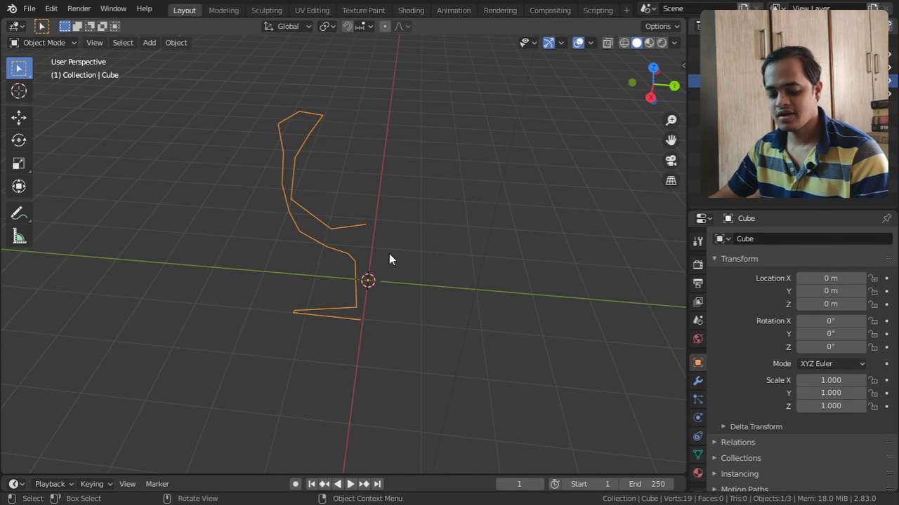
middle_click_drag(399, 293, 365, 291)
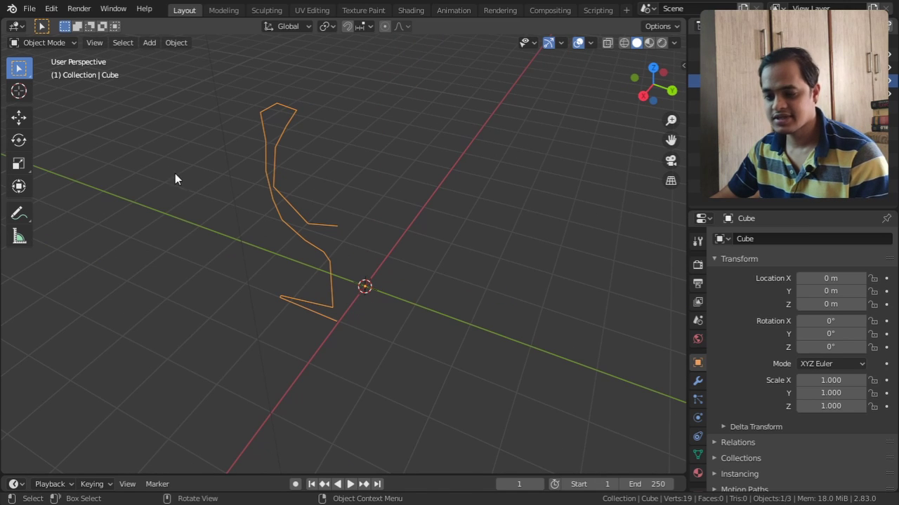
Enter Edit Mode on the goblet profile and activate the Spin tool.
left_click(66, 46)
left_click(62, 74)
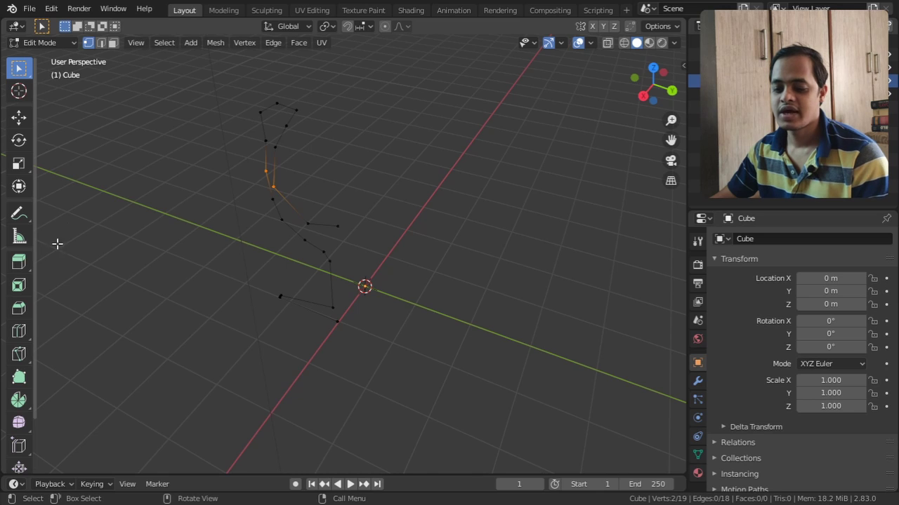
middle_click_drag(44, 304, 372, 310)
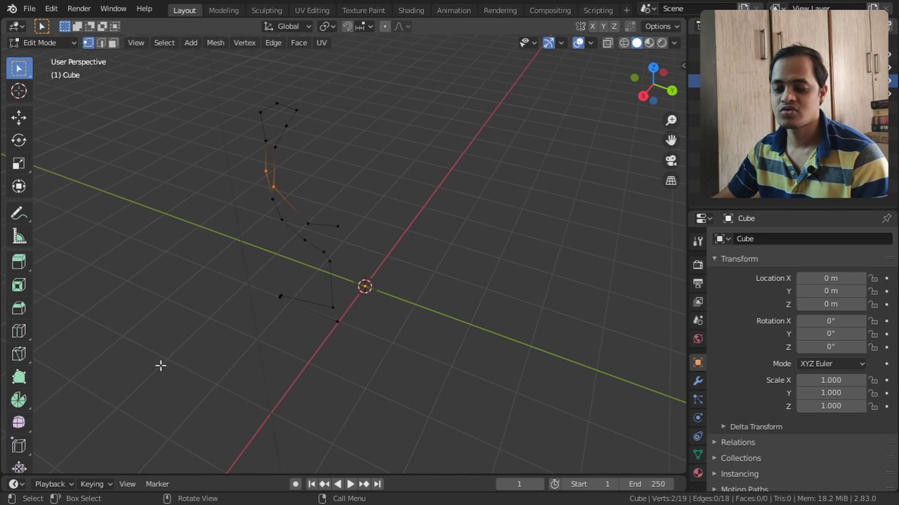
left_click(19, 405)
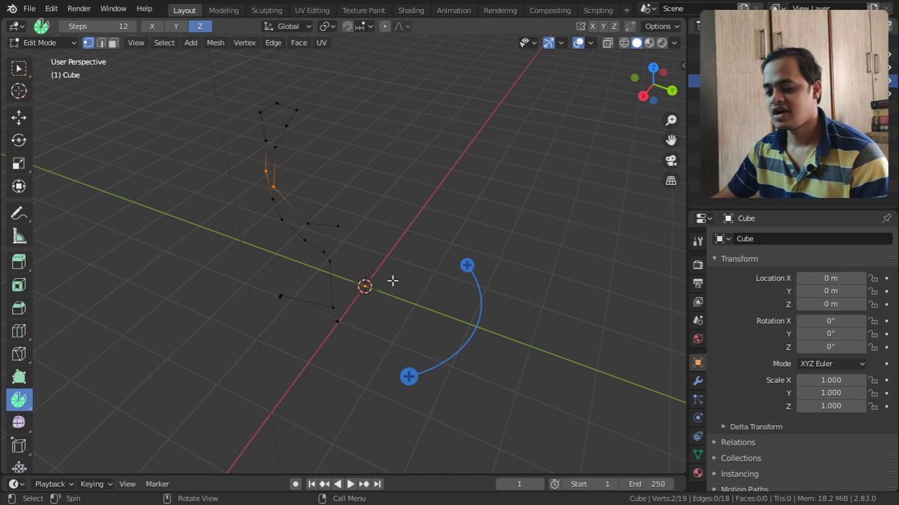
Snap the 3D cursor to the profile's lowest vertex, at the centre of the foot's underside.
left_click(337, 323)
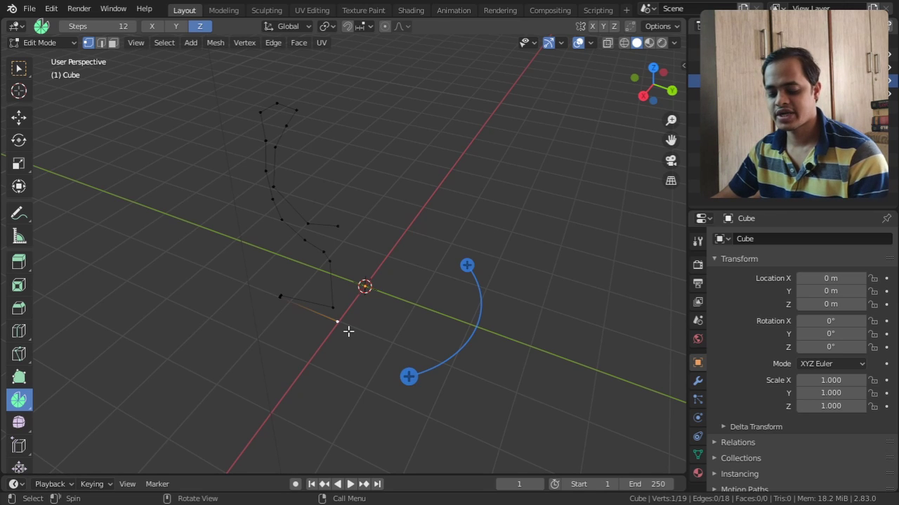
key("shift")
key("shift+s")
key("shift+s")
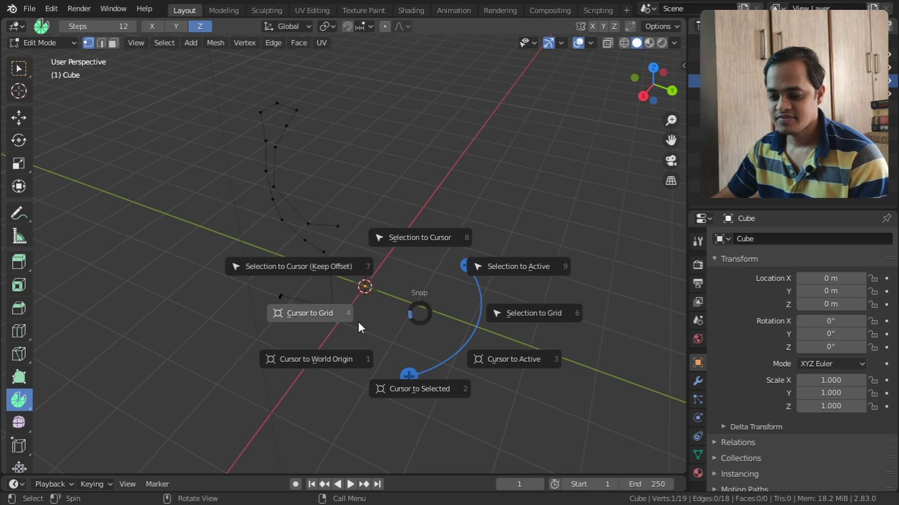
left_click(418, 390)
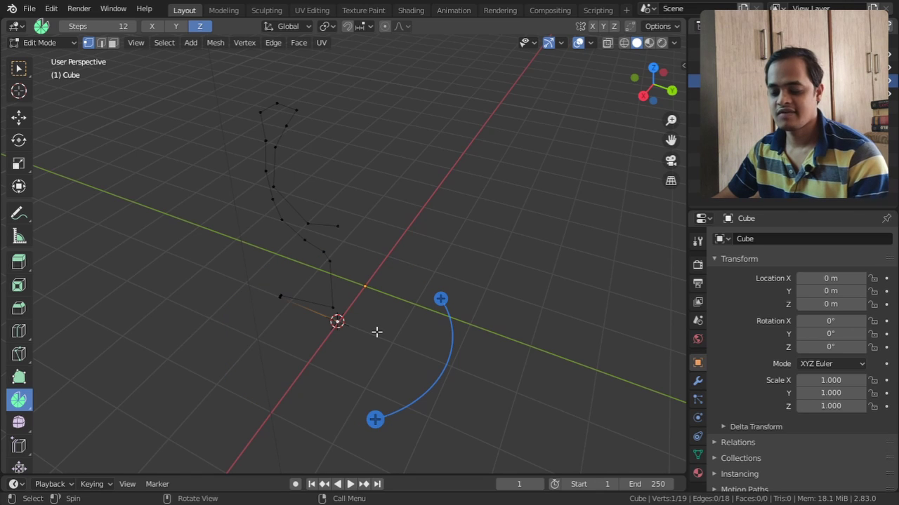
Select all profile edges in edge select mode and spin them a full turn around the Z axis in 12 steps.
key("2")
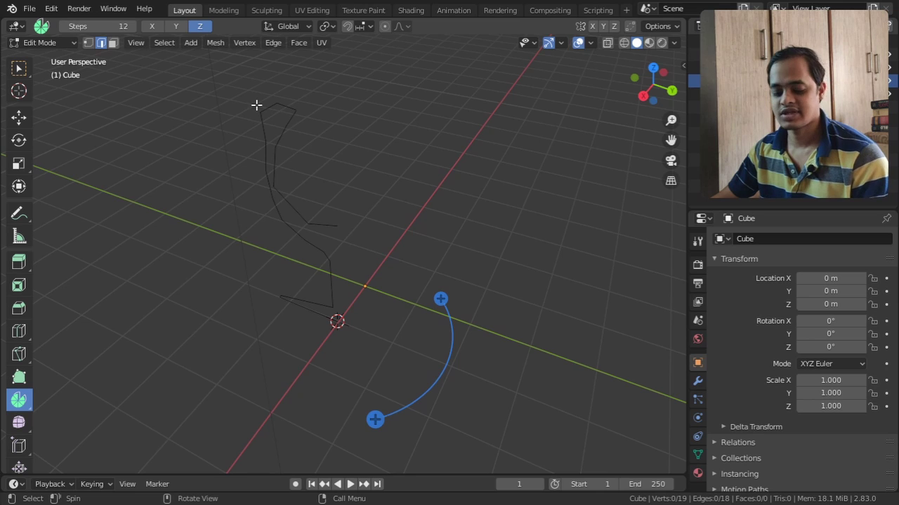
key("a")
left_click_drag(235, 95, 311, 257)
key("ctrl+z")
left_click_drag(258, 105, 337, 204)
key("ctrl+z")
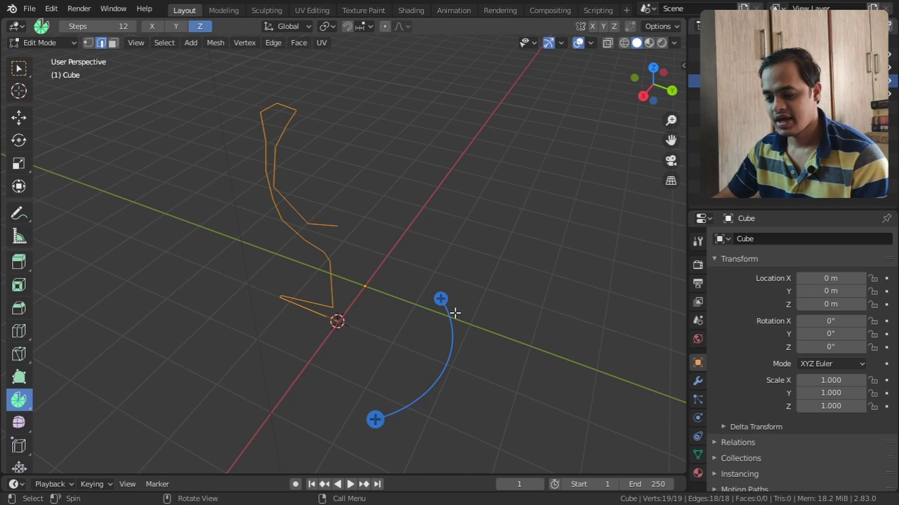
left_click_drag(440, 299, 485, 281)
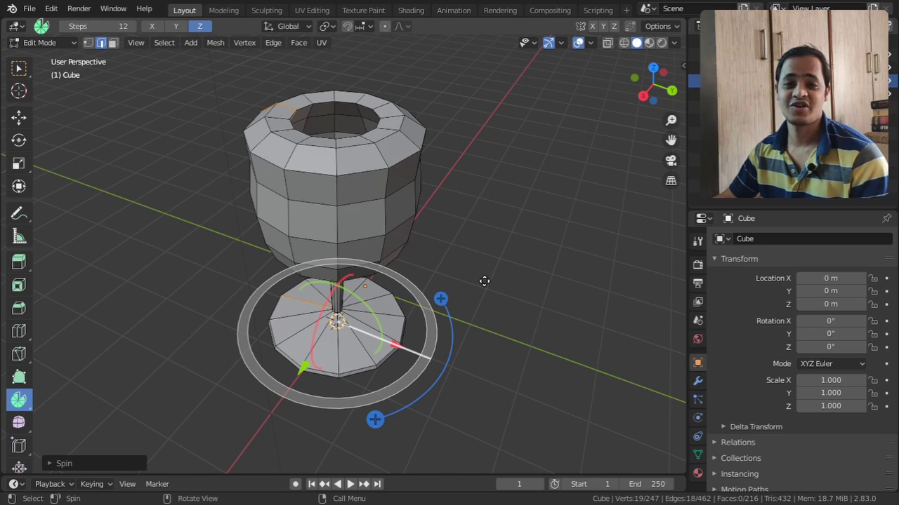
Return to Object Mode and add a Subdivision Surface modifier to the goblet.
middle_click_drag(411, 241, 490, 263)
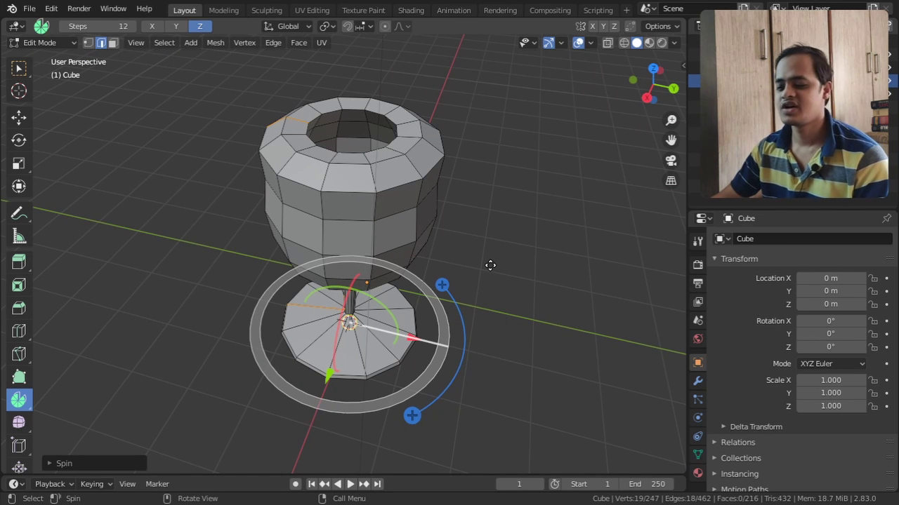
mouse_move(489, 262)
middle_mouse_down()
mouse_move(470, 260)
mouse_move(474, 252)
middle_mouse_up()
key("Tab")
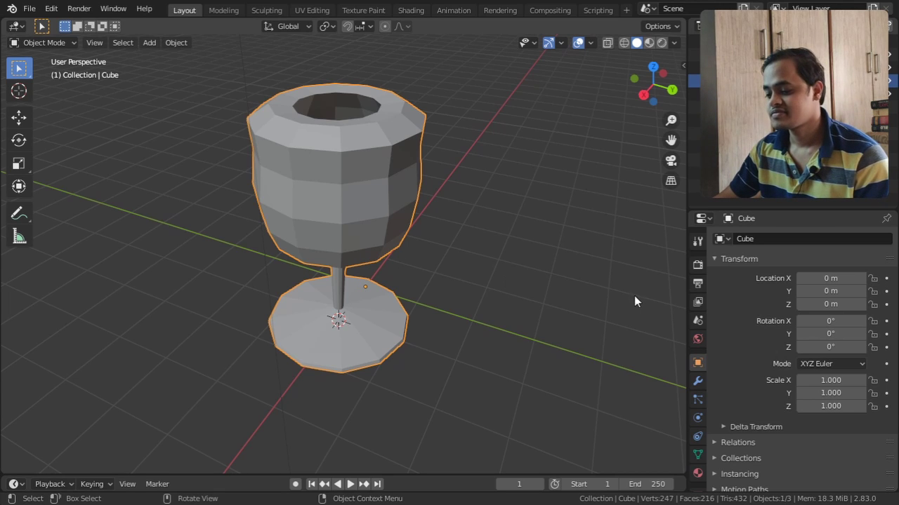
left_click(698, 384)
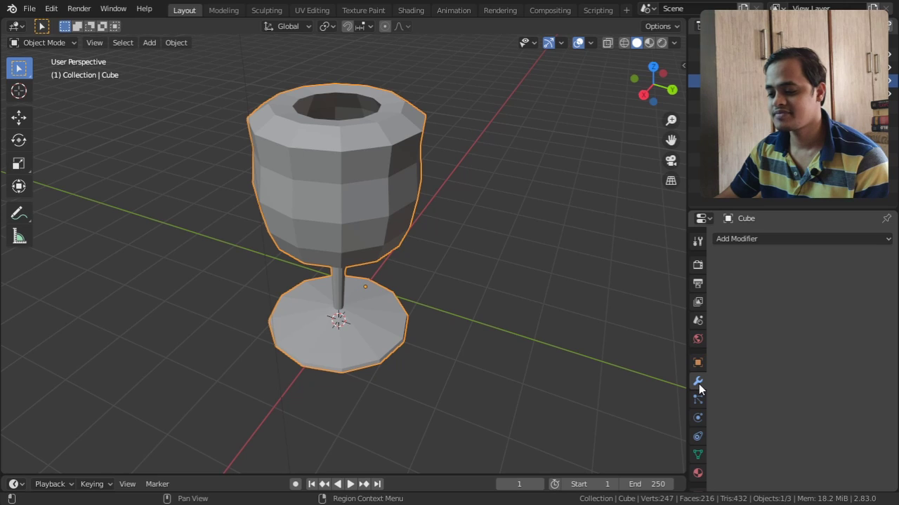
left_click(737, 239)
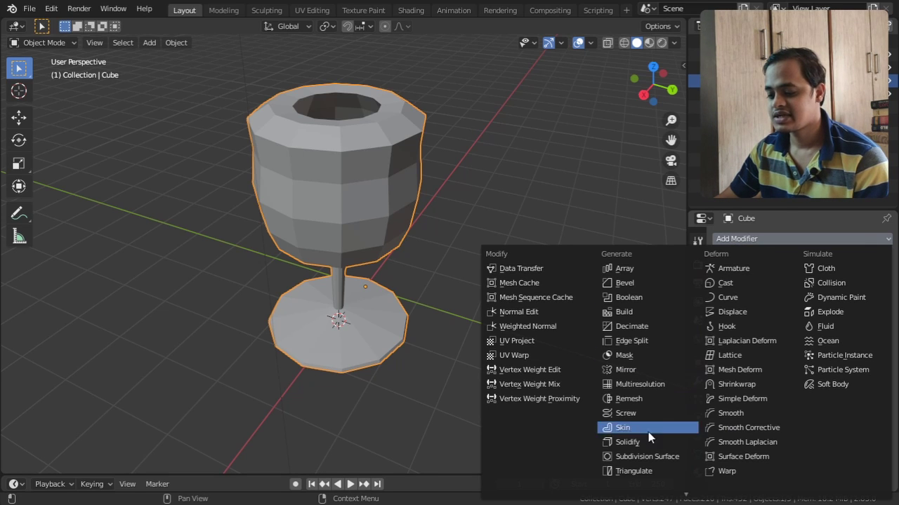
left_click(645, 457)
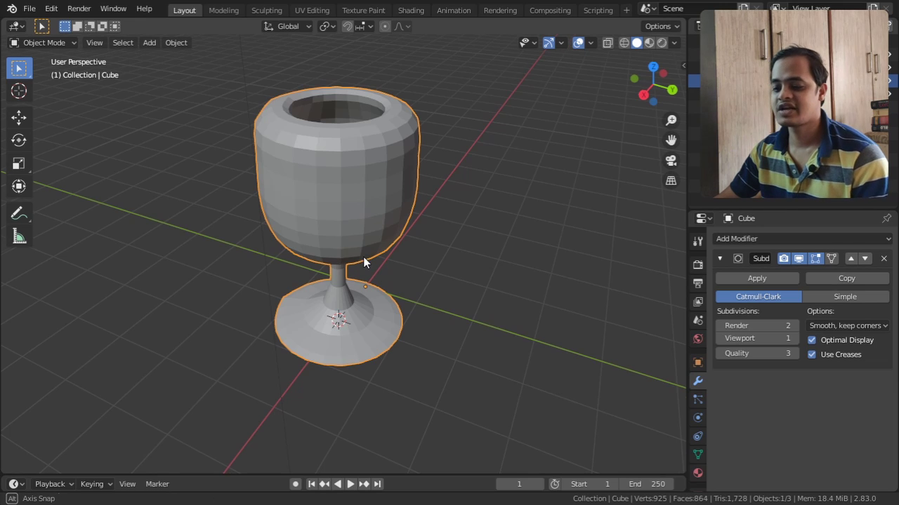
Apply Shade Smooth to the goblet and inspect its surface from several distances and angles.
middle_click_drag(363, 256, 342, 252)
middle_click_drag(320, 209, 329, 206)
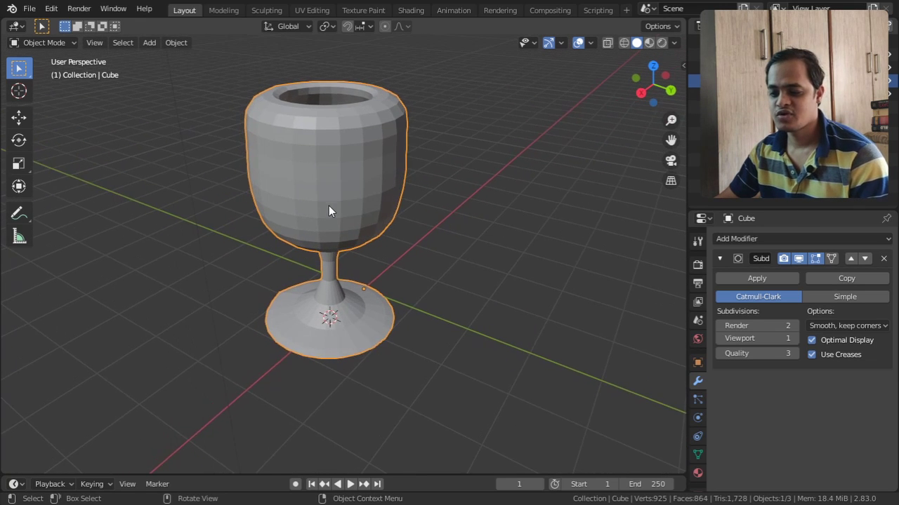
scroll(329, 205, "up", 2)
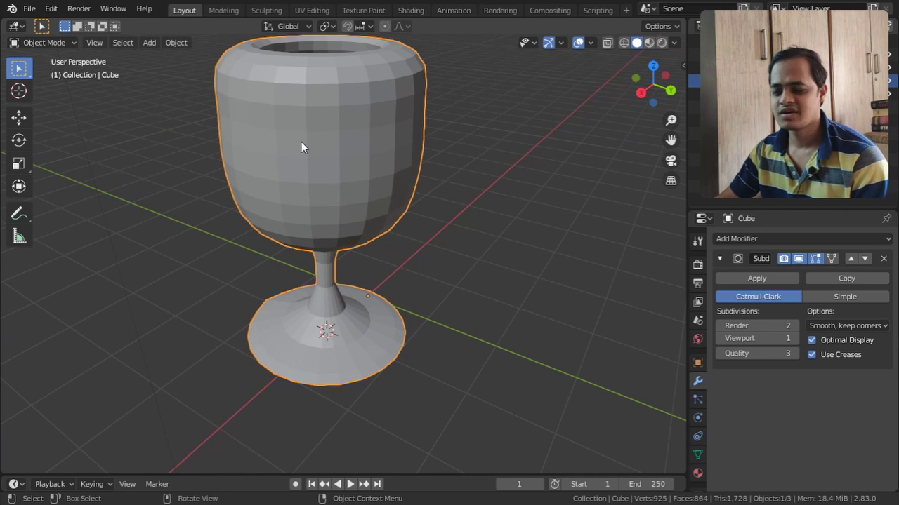
right_click(301, 147)
left_click(275, 143)
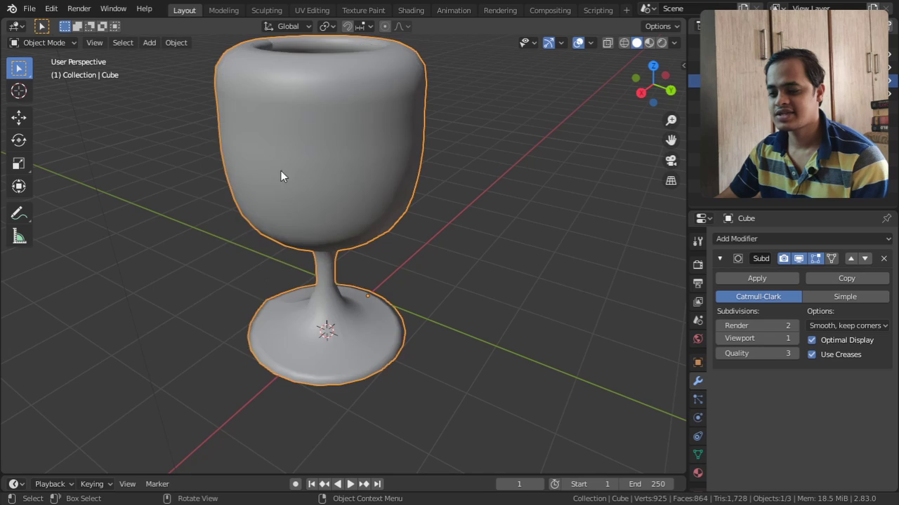
scroll(316, 194, "down", 3)
middle_click_drag(316, 193, 328, 237)
scroll(324, 281, "up", 4)
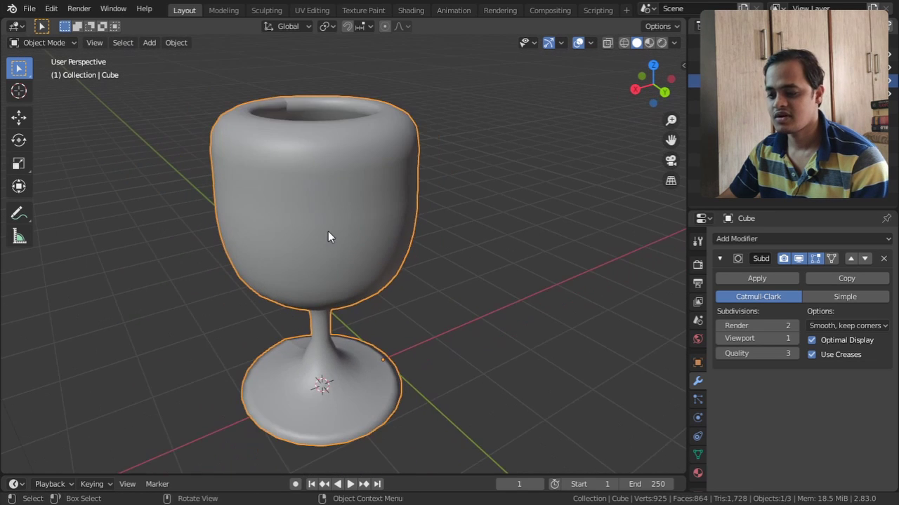
scroll(308, 278, "down", 2)
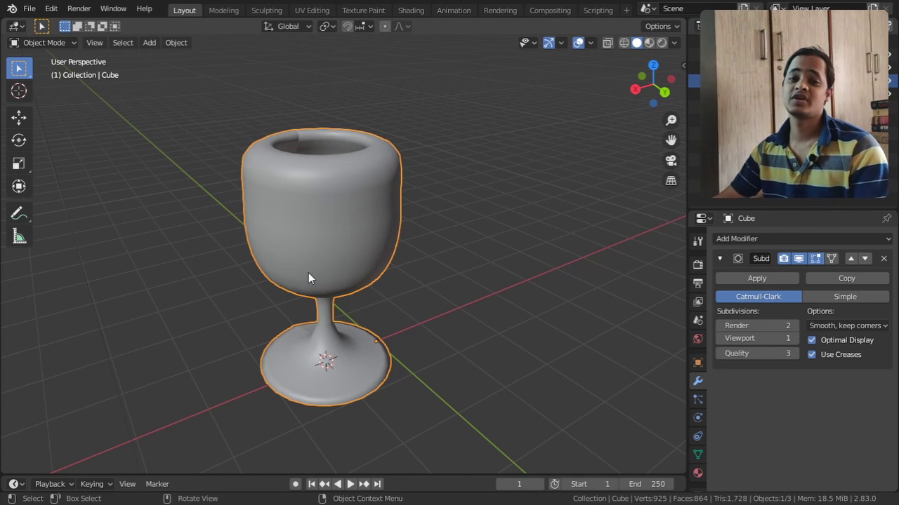